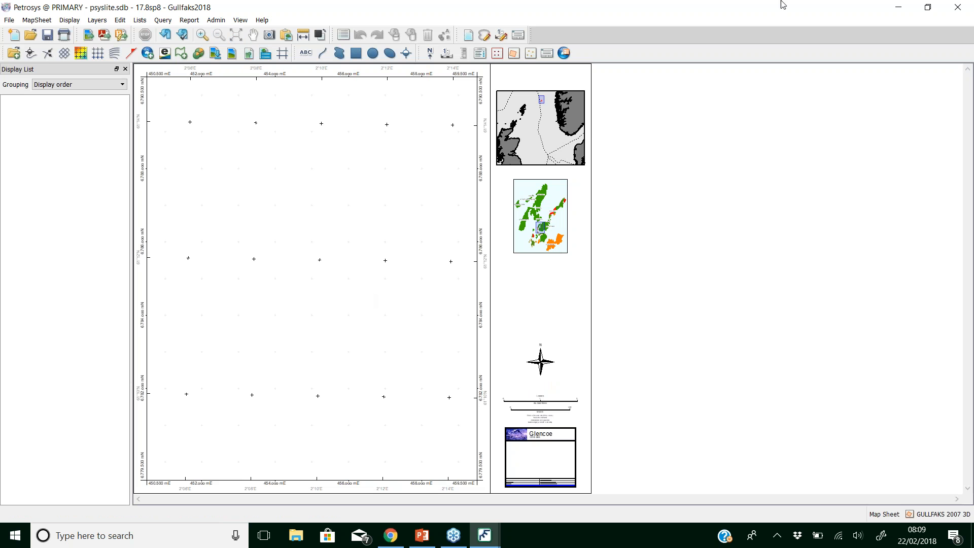
# Step: Close the Petrosys 17.8sp8 map and launcher windows and start Petrosys PRO 2017.1.2
pyautogui.click(957, 7)
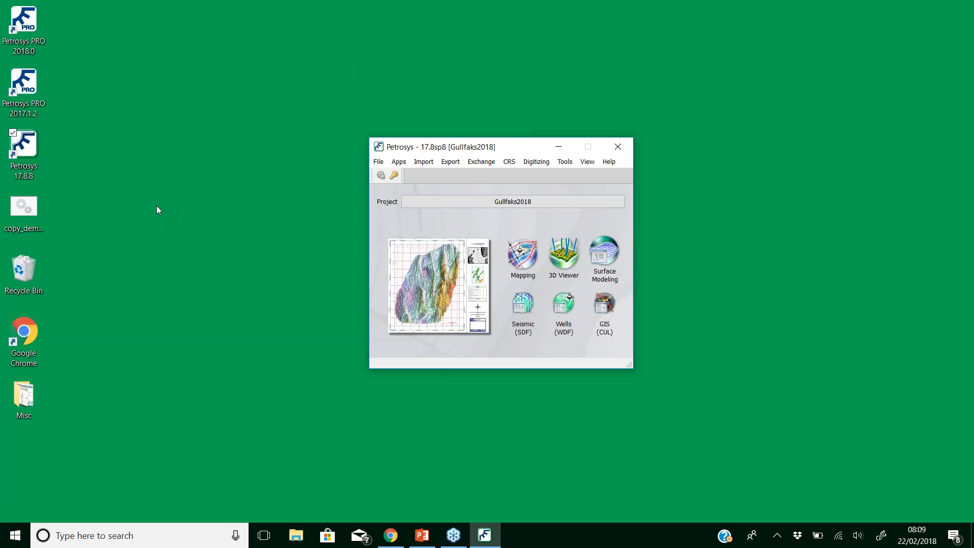
pyautogui.click(617, 147)
pyautogui.click(38, 92)
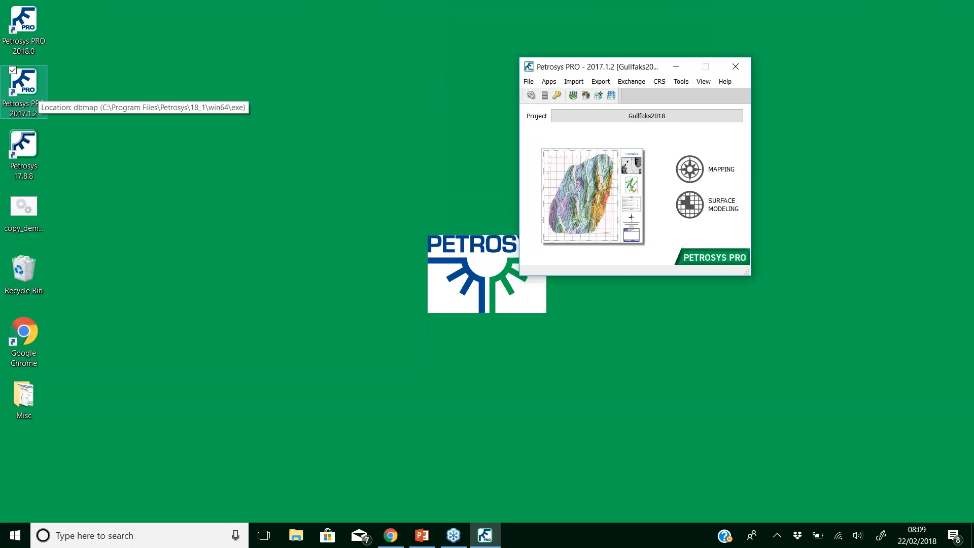
# Step: Open the Mapping application for the Gullfaks2018 project and maximize its window
pyautogui.moveTo(627, 71); pyautogui.dragTo(494, 155)
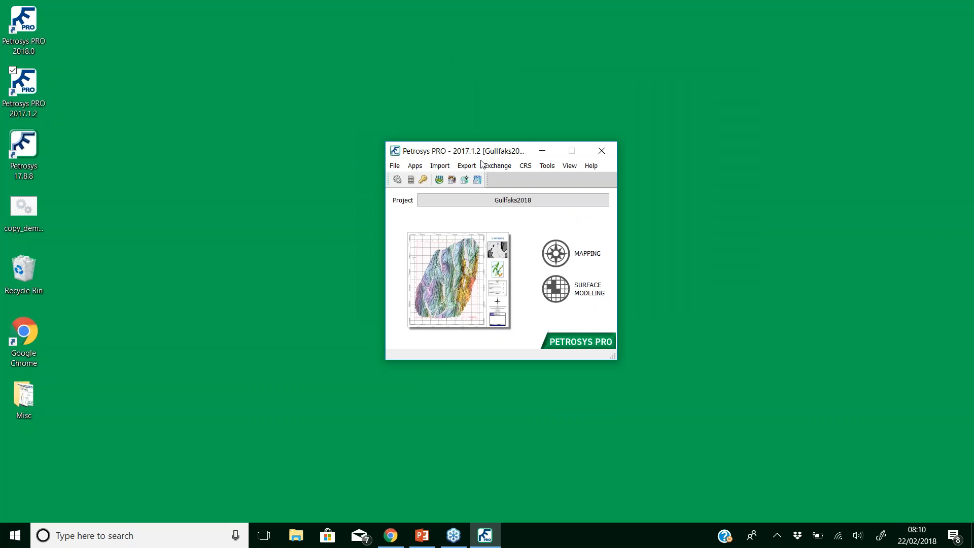
pyautogui.click(563, 253)
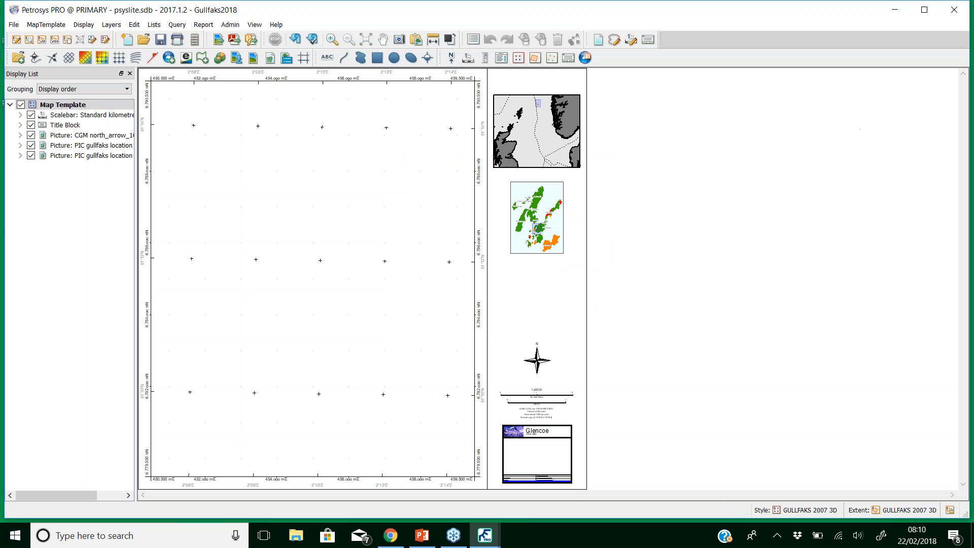
pyautogui.click(925, 11)
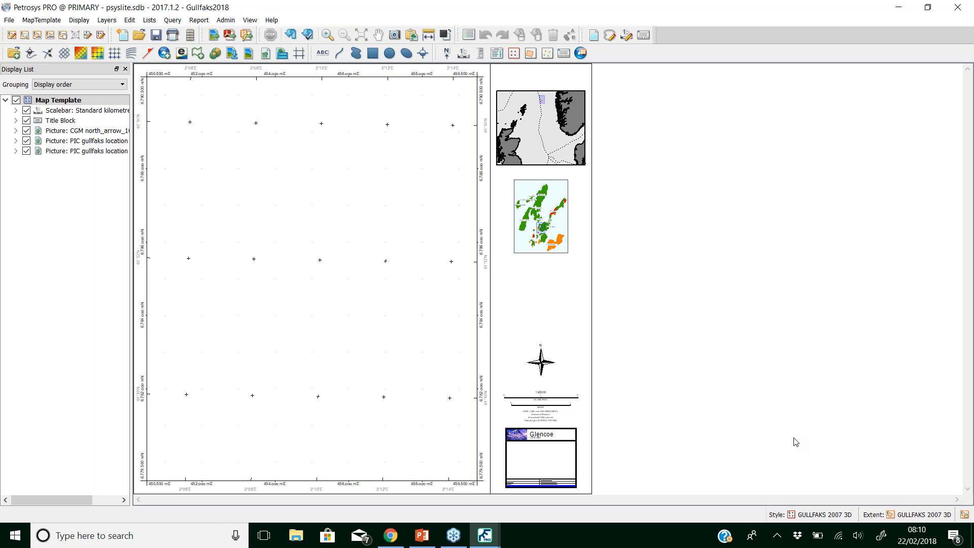
# Step: Browse the available style templates with and without legacy map sheets, sorting the list by location
pyautogui.click(822, 515)
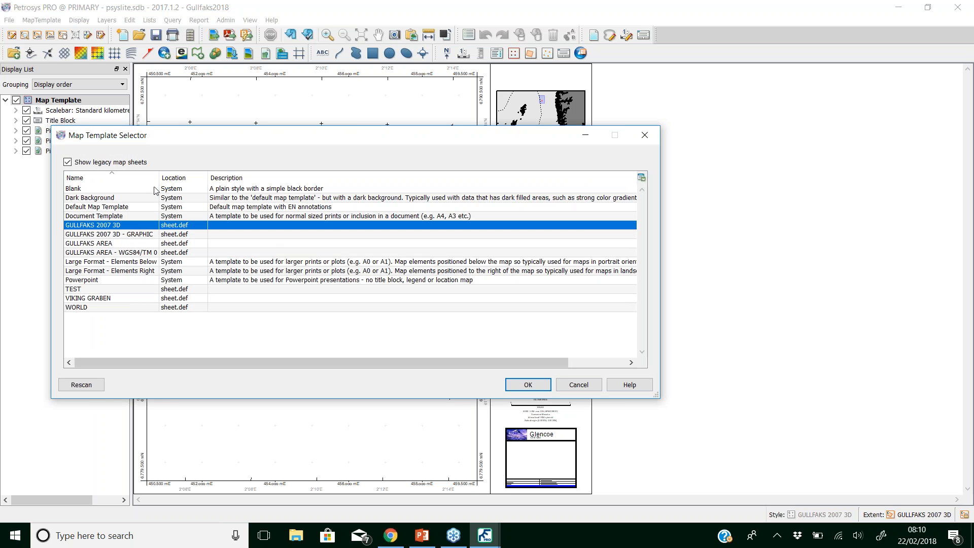
pyautogui.click(107, 163)
pyautogui.click(108, 163)
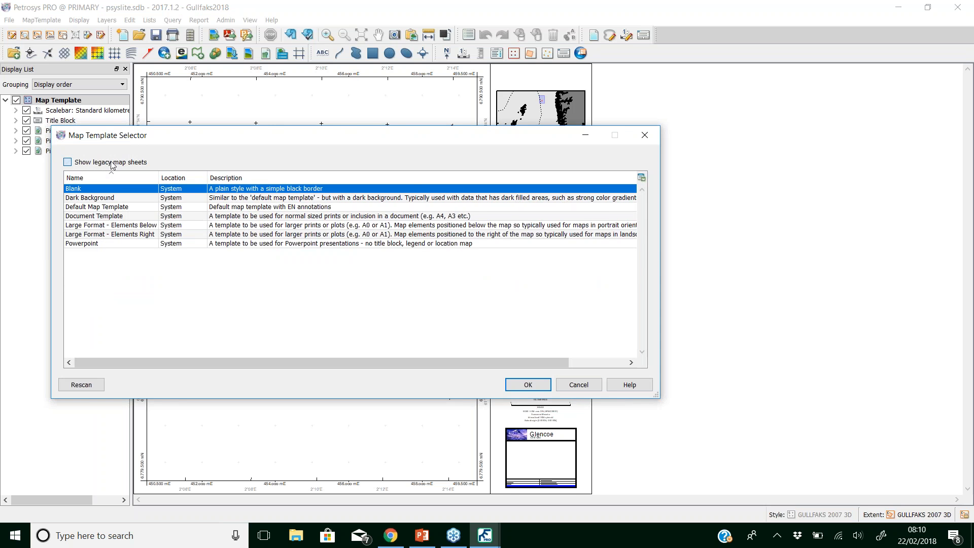
pyautogui.click(175, 177)
pyautogui.moveTo(226, 136); pyautogui.dragTo(434, 172)
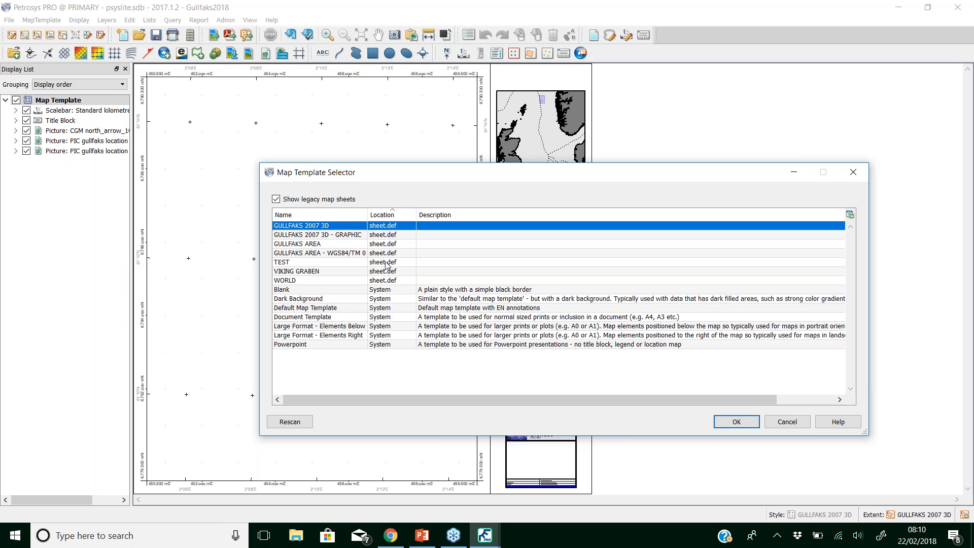
# Step: Apply the VIKING GRABEN style template to the map and switch the style back to GULLFAKS 2007 3D
pyautogui.click(324, 273)
pyautogui.click(736, 423)
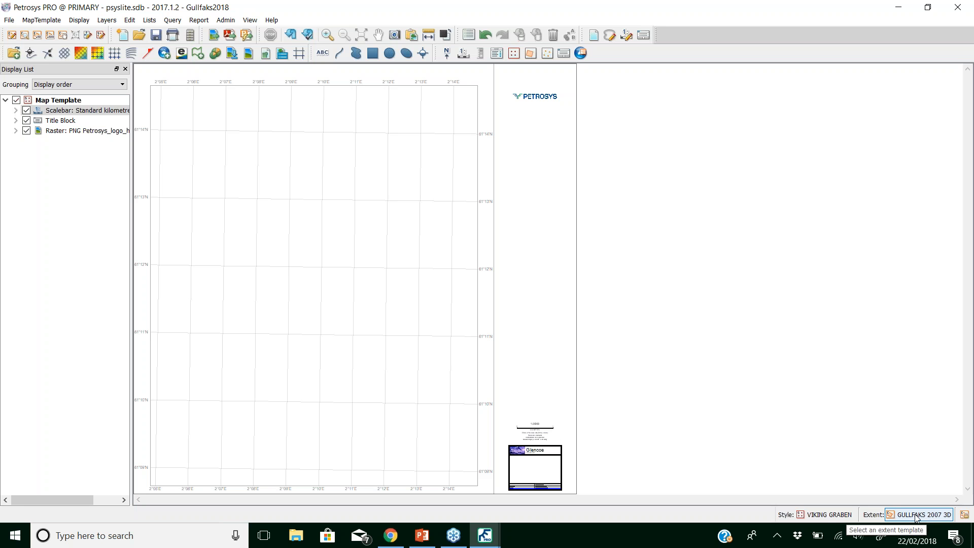
pyautogui.click(818, 514)
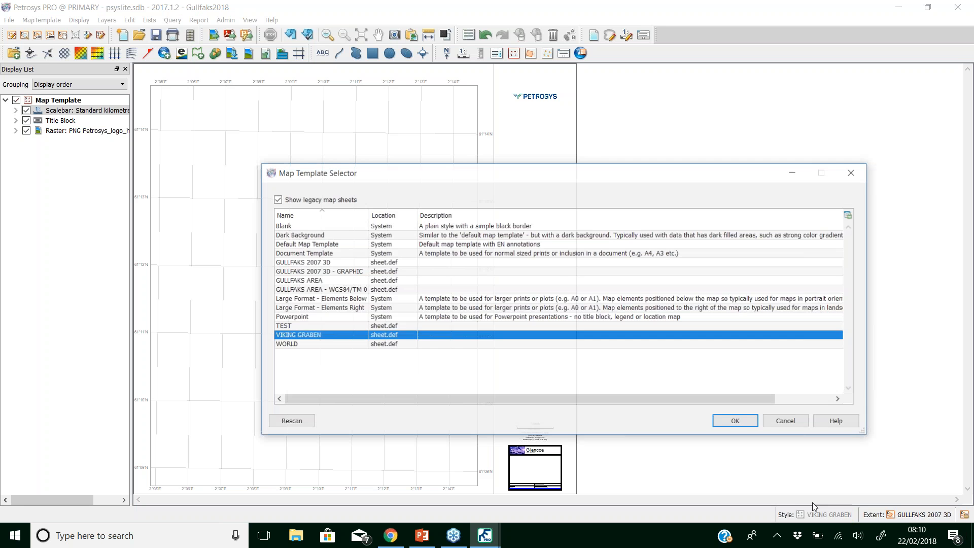
pyautogui.doubleClick(331, 262)
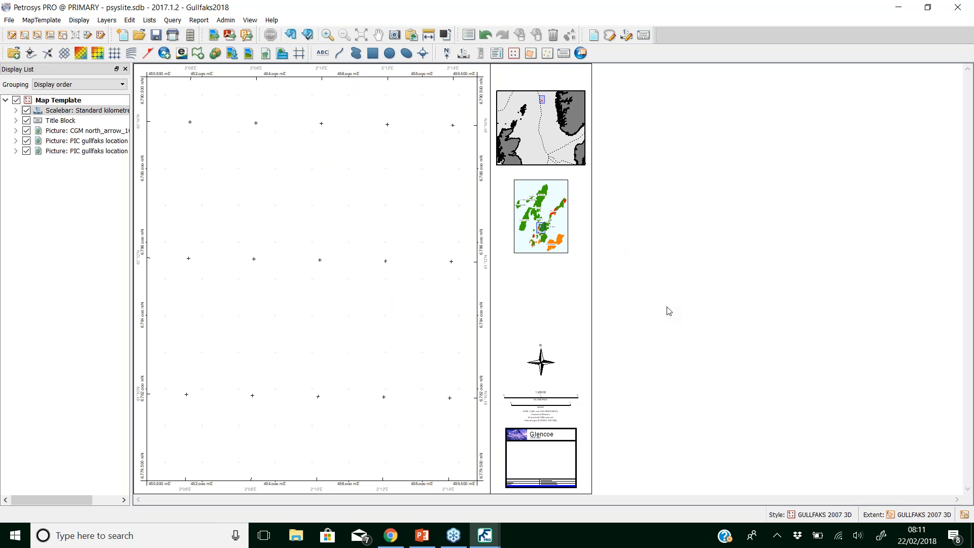
# Step: Display the CON Top Etive grid on the map as a color-filled layer and hide that layer
pyautogui.click(81, 54)
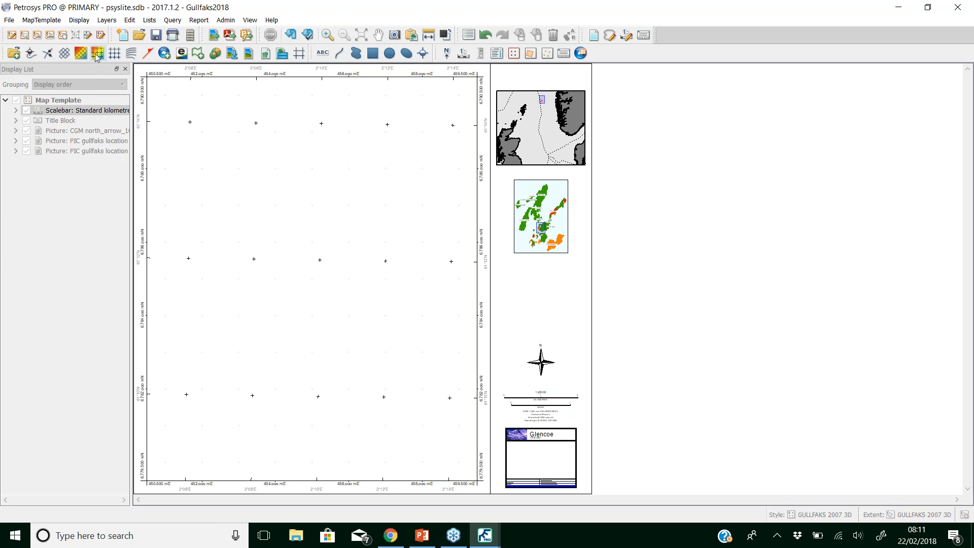
pyautogui.click(394, 504)
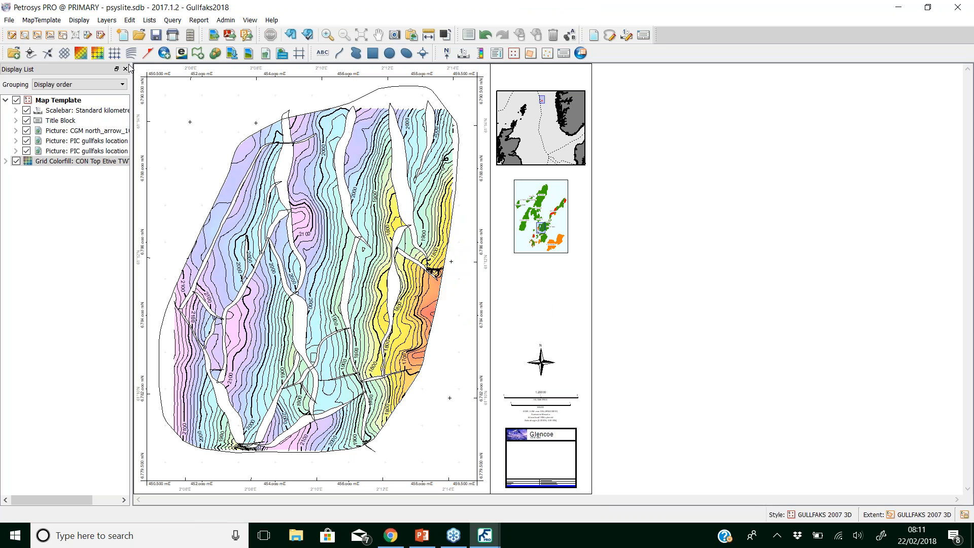
pyautogui.click(10, 20)
pyautogui.click(83, 272)
pyautogui.click(16, 162)
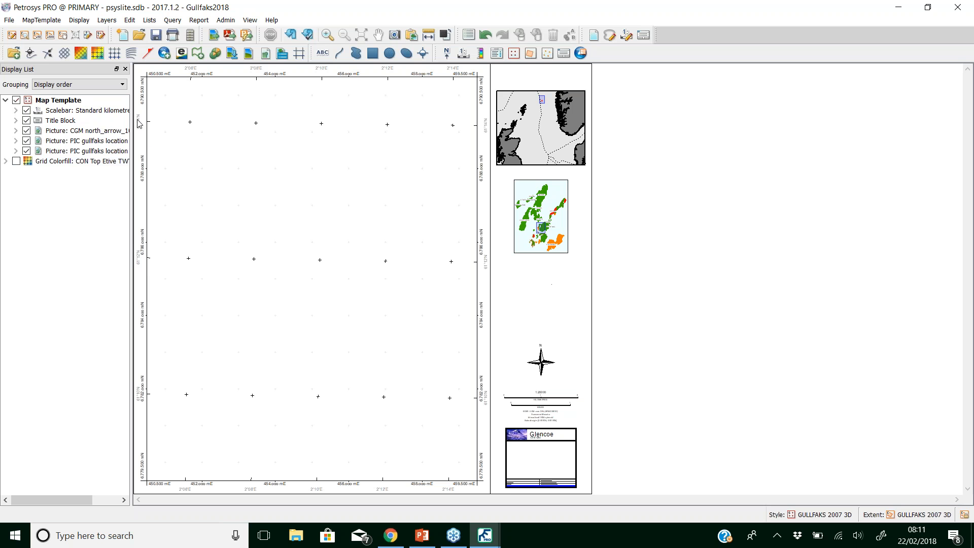
# Step: Remove the north_arrow_10.cgm image from the map template's style elements and apply the change
pyautogui.doubleClick(74, 101)
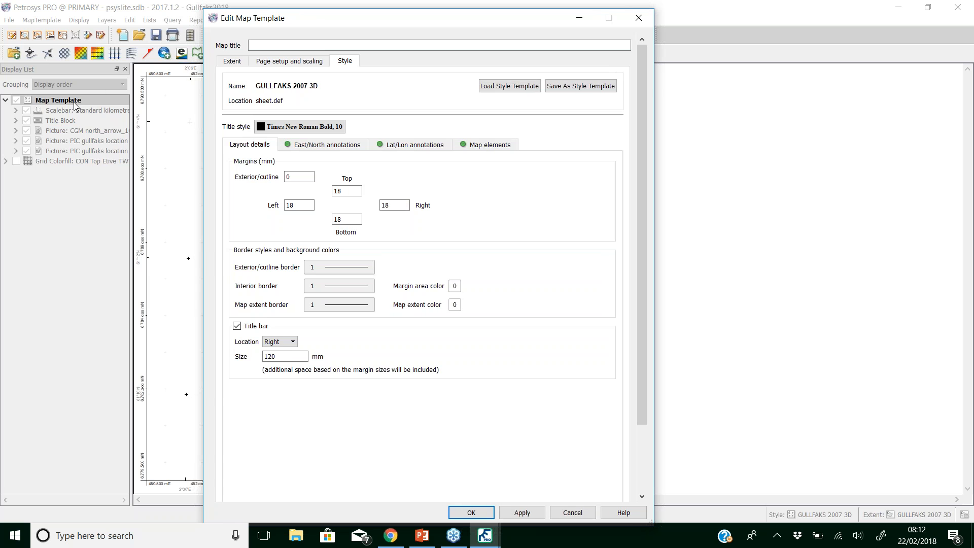
pyautogui.click(489, 147)
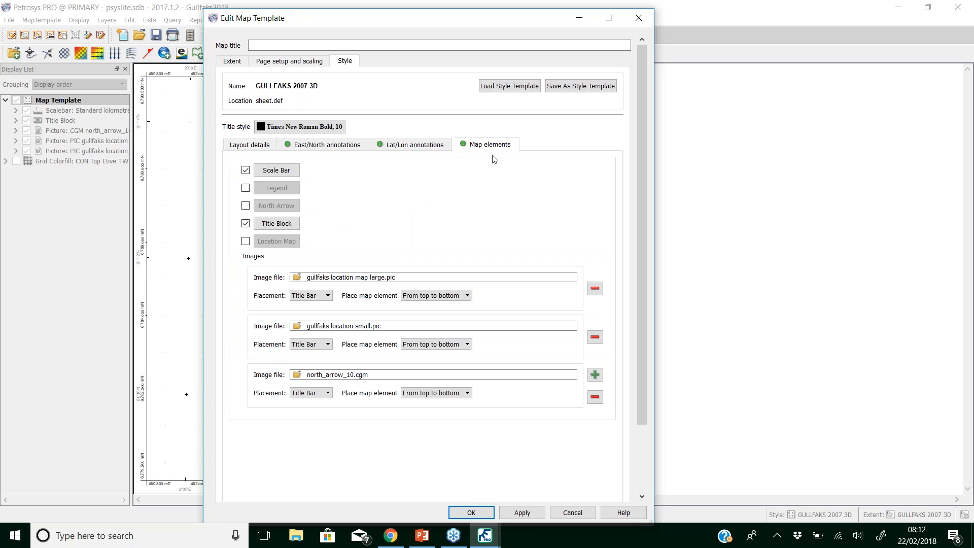
pyautogui.moveTo(358, 22); pyautogui.dragTo(169, 18)
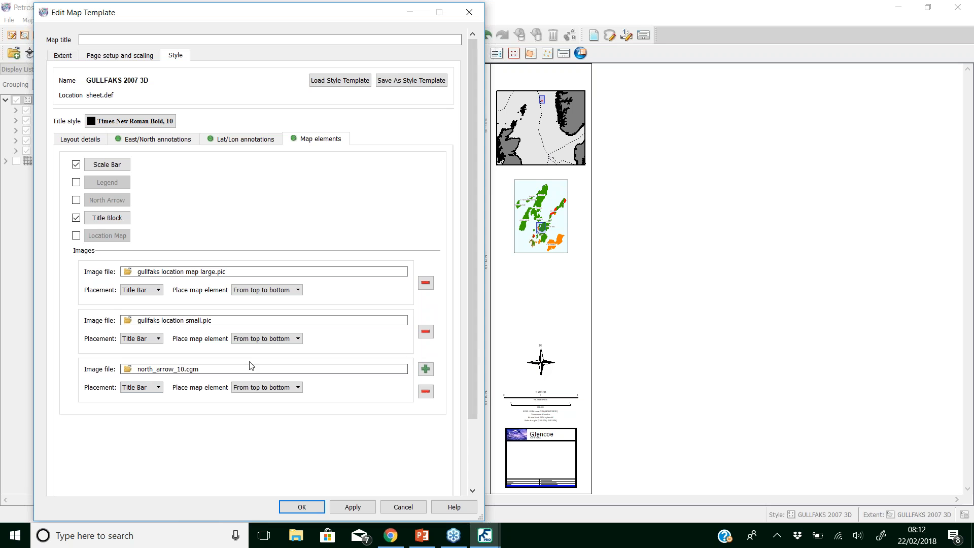
pyautogui.tripleClick(181, 368)
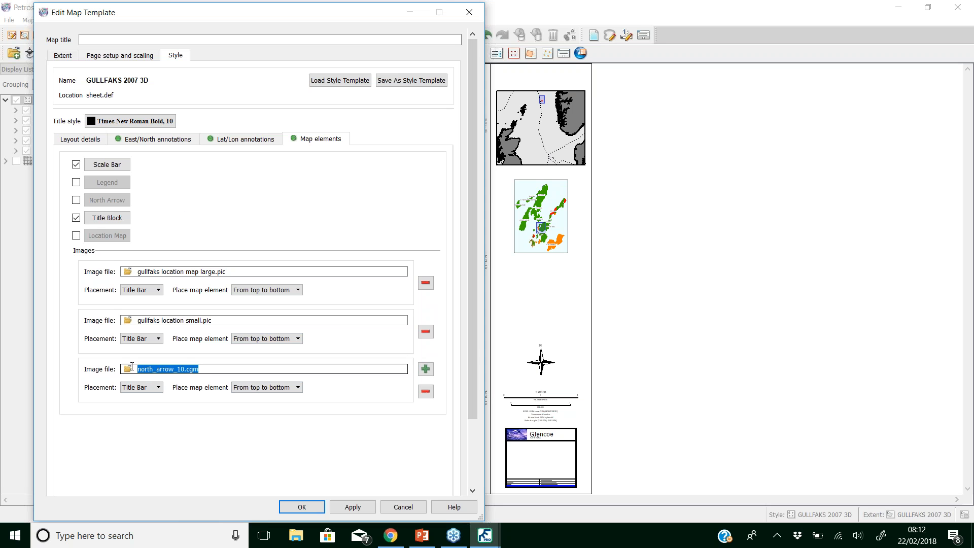
pyautogui.click(424, 392)
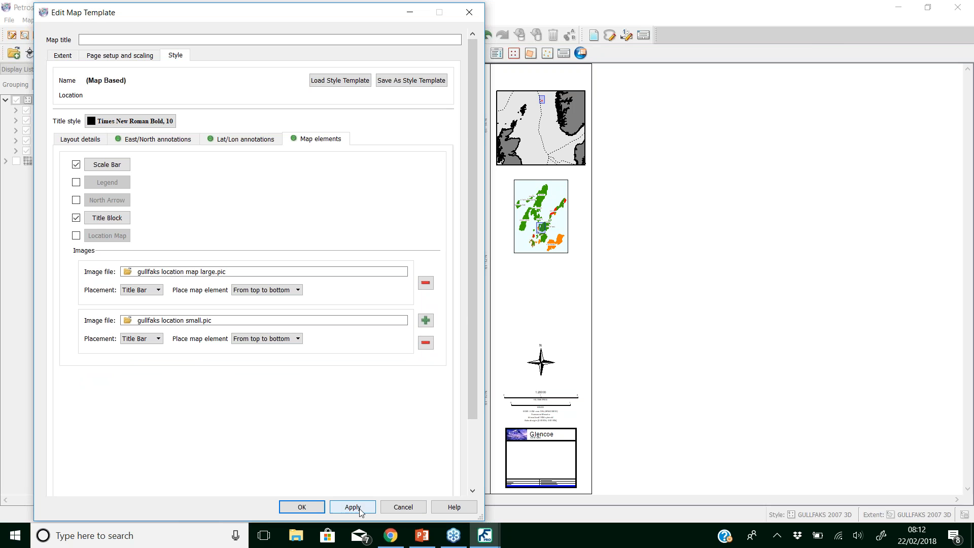
pyautogui.moveTo(381, 15); pyautogui.dragTo(340, 13)
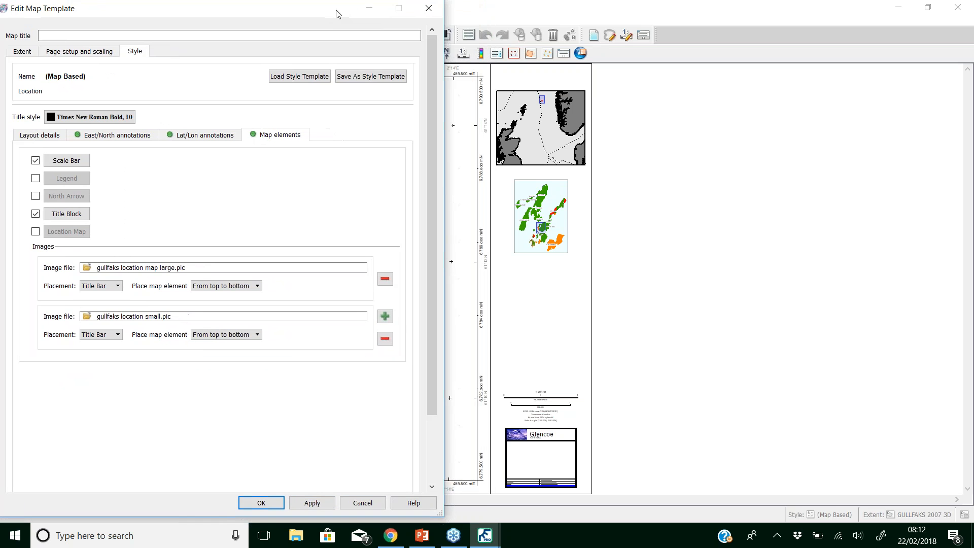
# Step: Enable the template's north arrow element and choose the system symbol north_arrow_12.cgm for it
pyautogui.click(35, 197)
pyautogui.click(143, 161)
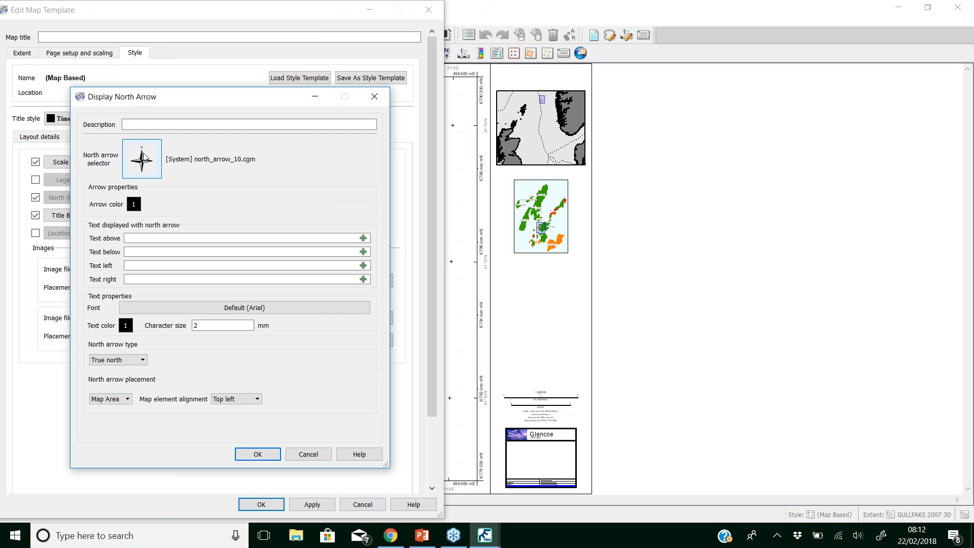
pyautogui.click(206, 199)
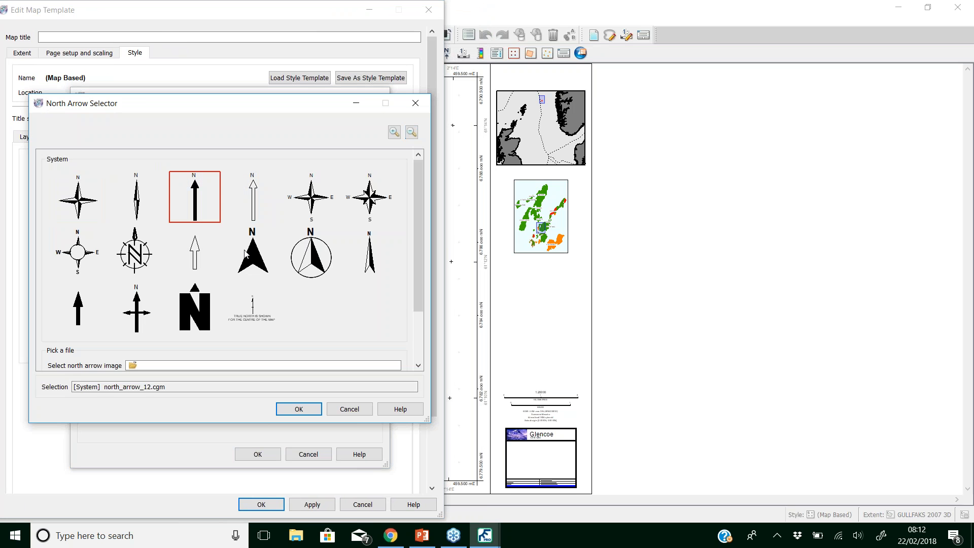
pyautogui.click(294, 411)
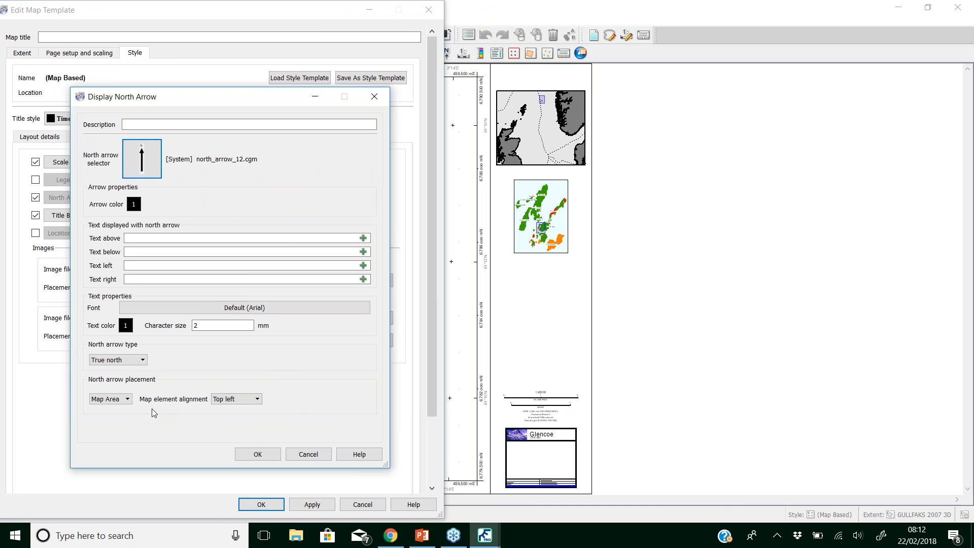
# Step: Keep the north arrow in the Map Area, align it to the top right corner and apply the template changes
pyautogui.click(119, 399)
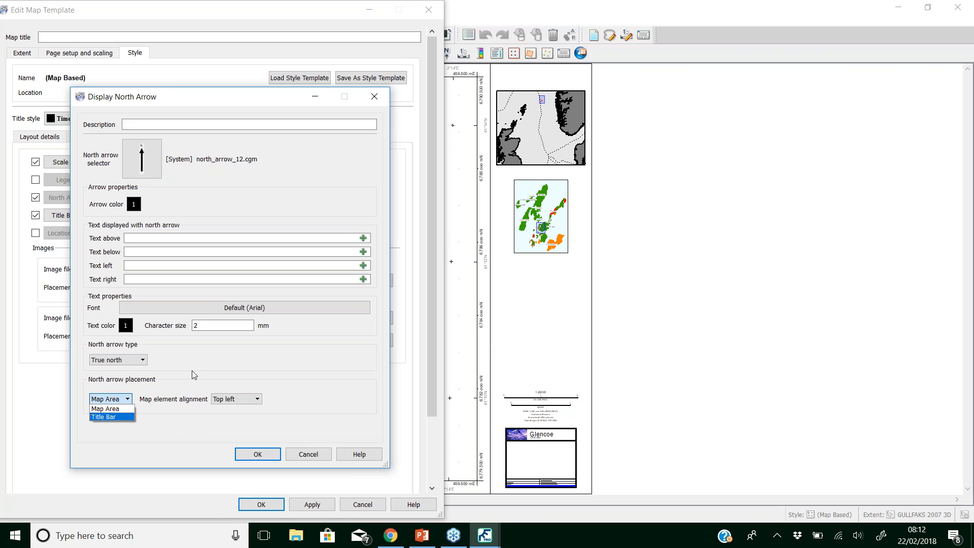
pyautogui.click(127, 401)
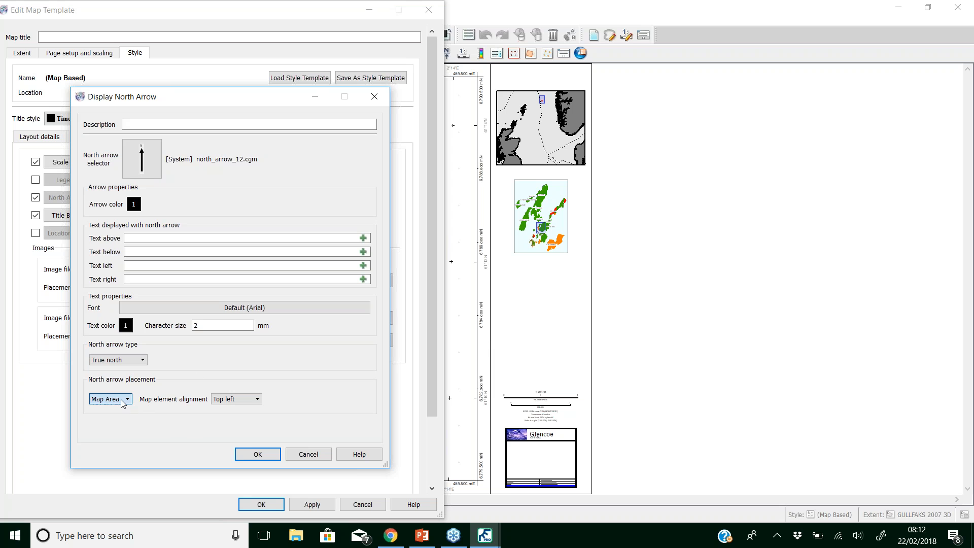
pyautogui.click(238, 398)
pyautogui.click(232, 426)
pyautogui.click(257, 454)
pyautogui.click(300, 505)
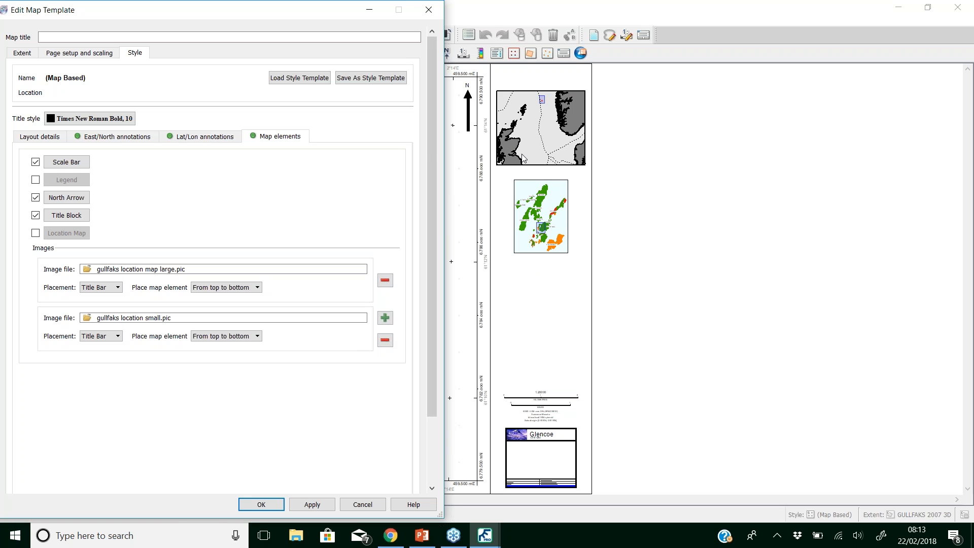
# Step: Remove the images gullfaks location small.pic and gullfaks location map large.pic from the template and apply the change
pyautogui.click(384, 339)
pyautogui.click(385, 291)
pyautogui.click(327, 501)
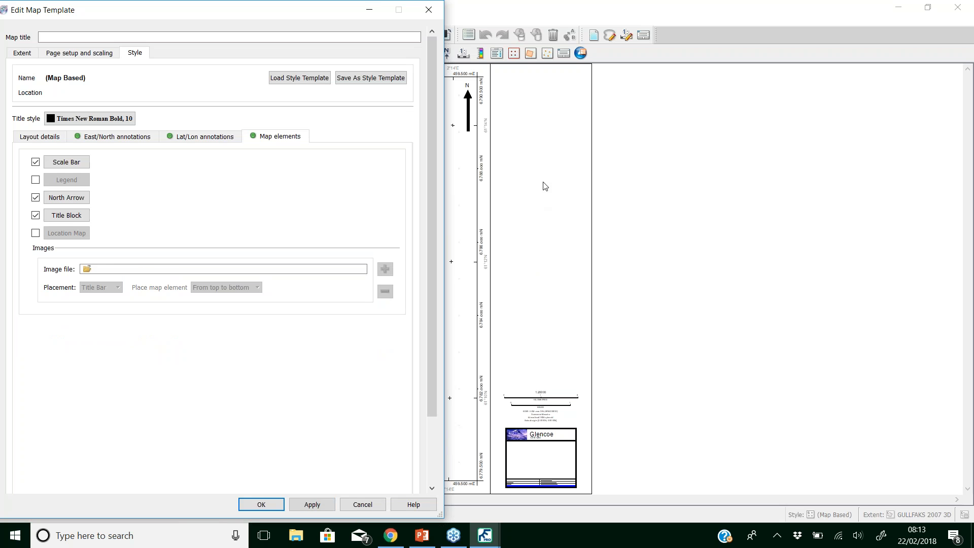
# Step: Enable the location map element and place it in the Title Bar, ordered From top to bottom
pyautogui.click(36, 233)
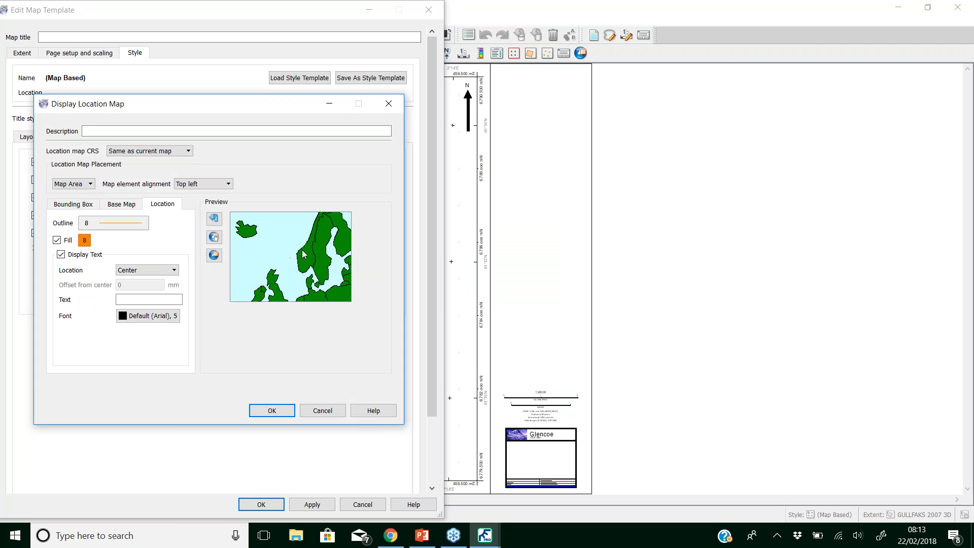
pyautogui.click(76, 184)
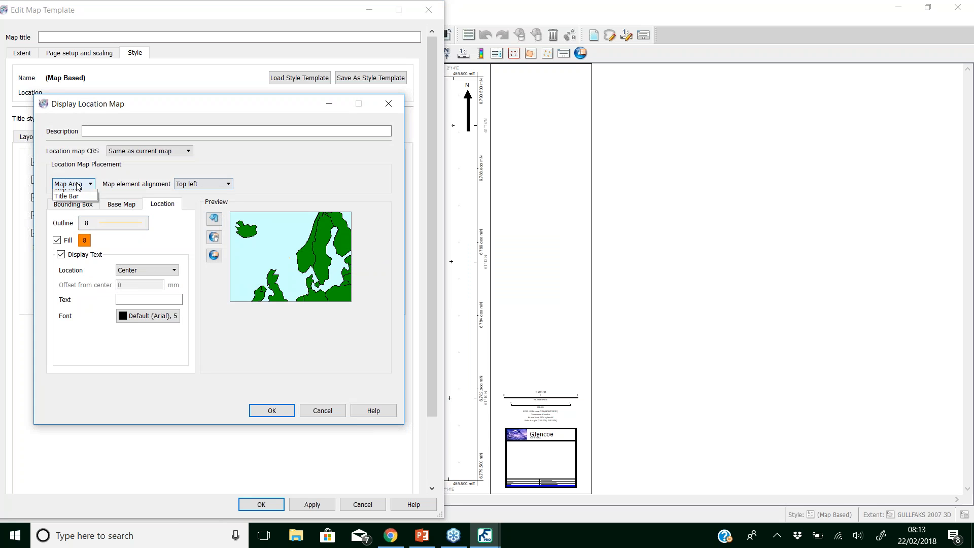
pyautogui.click(75, 195)
pyautogui.click(172, 184)
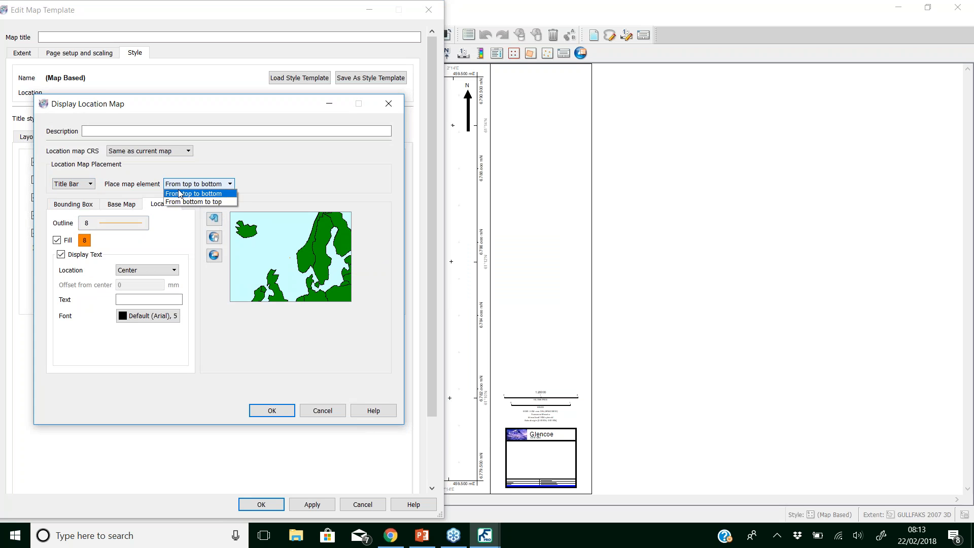
pyautogui.click(194, 191)
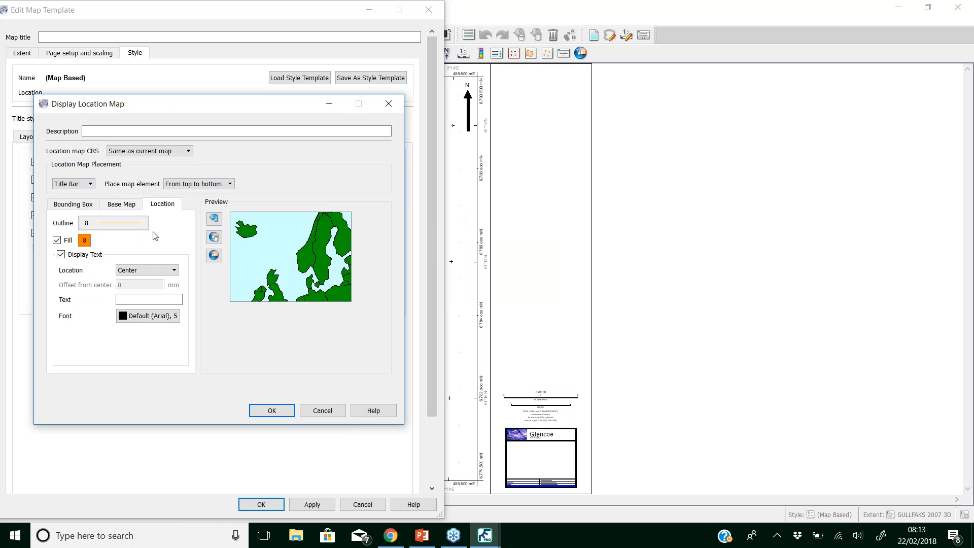
# Step: Zoom the location map's preview extent in around the map area off the Norwegian coast
pyautogui.click(215, 254)
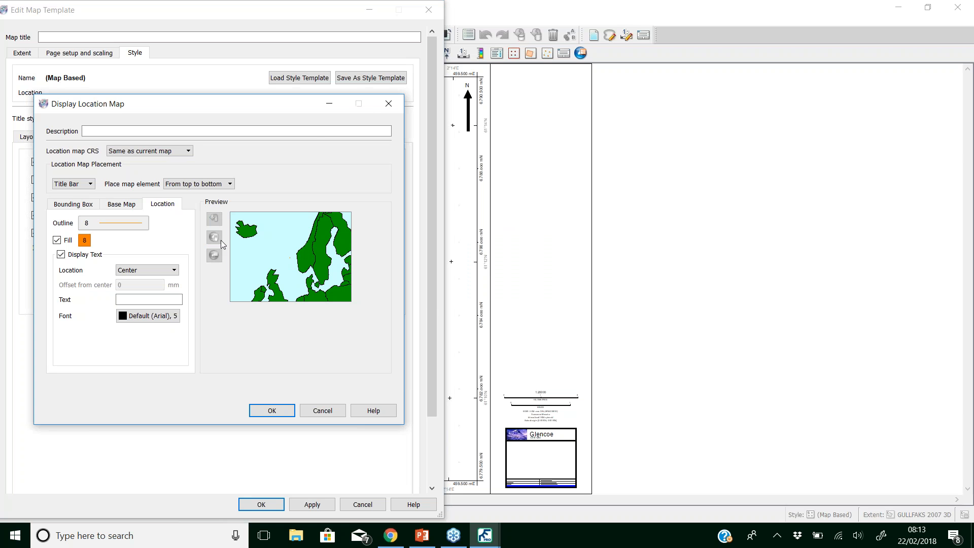
pyautogui.scroll(2, 289, 257)
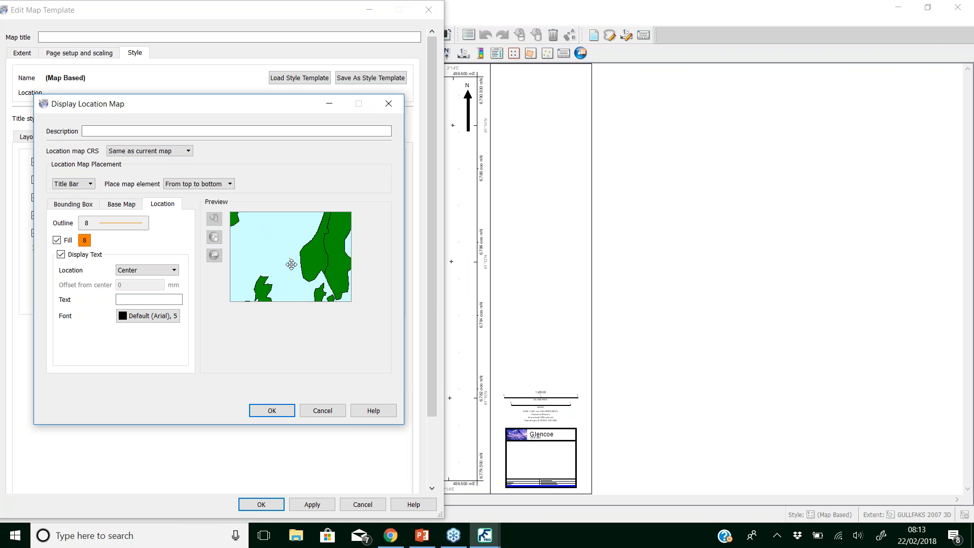
pyautogui.scroll(1, 290, 260)
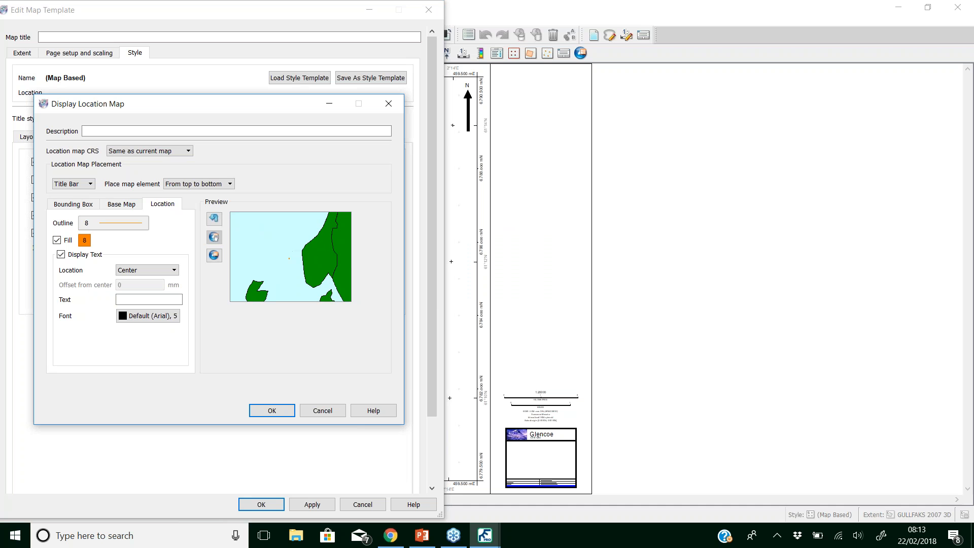
# Step: Set the location map's country fill to pale yellow colour 36, refresh its preview and accept the location map and template edits
pyautogui.click(128, 206)
pyautogui.click(120, 260)
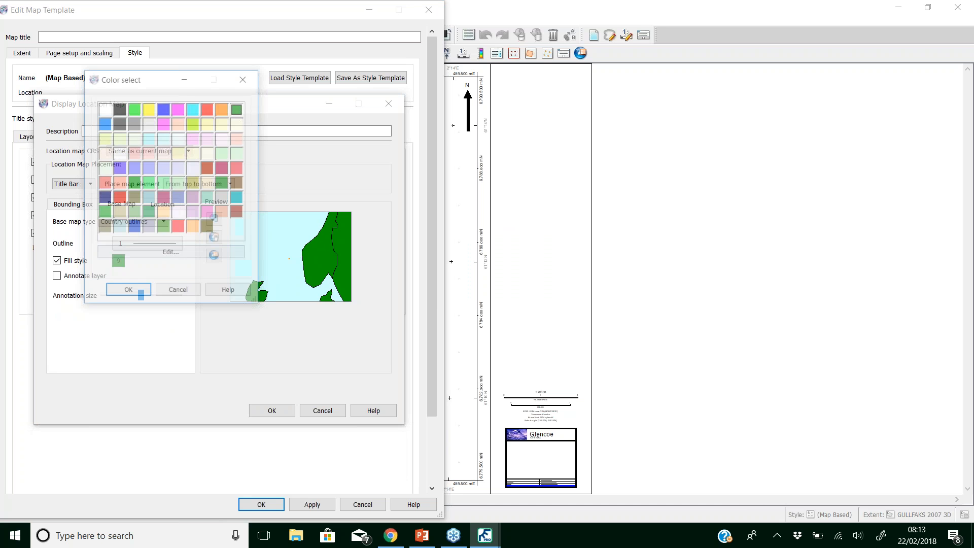
pyautogui.doubleClick(193, 154)
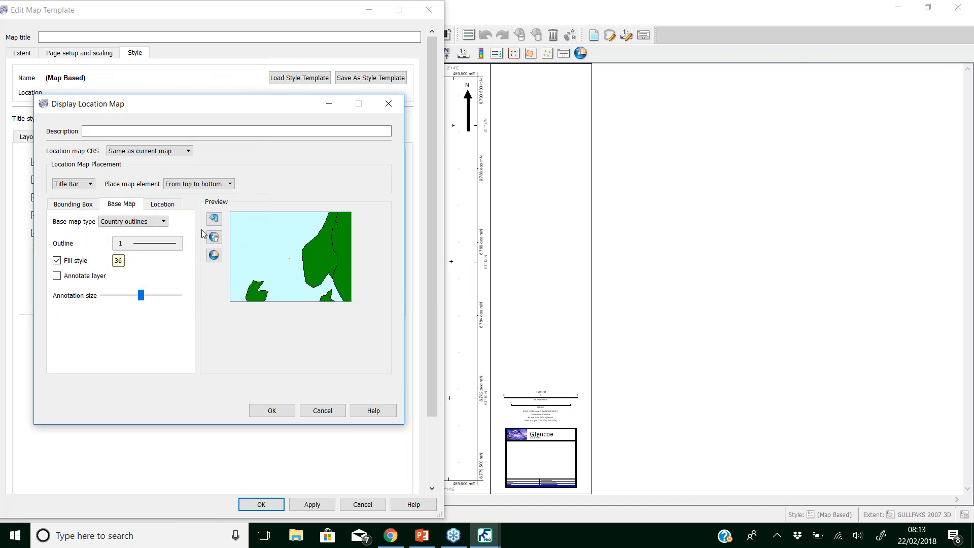
pyautogui.click(213, 218)
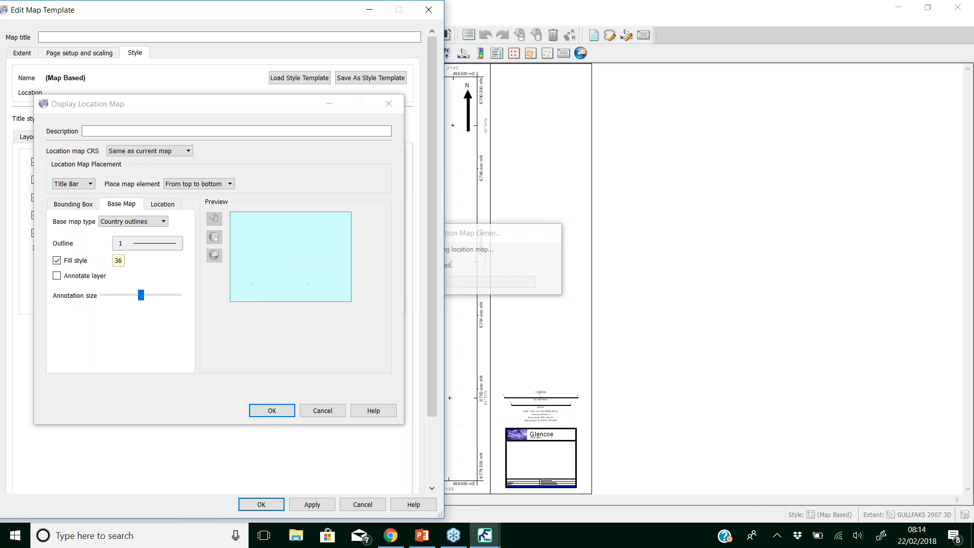
pyautogui.click(269, 410)
pyautogui.click(266, 505)
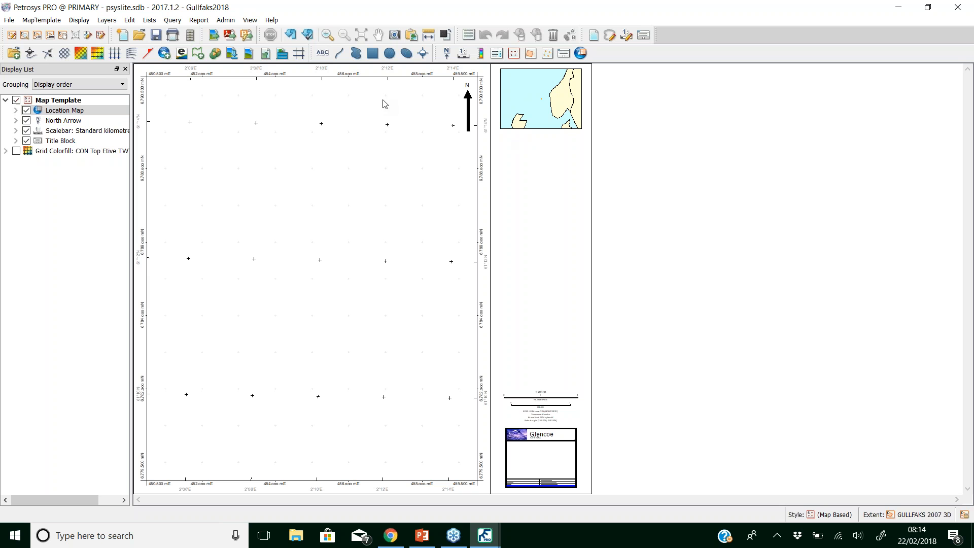
# Step: Start saving the current map style as a template, with Site as the storage area
pyautogui.click(41, 20)
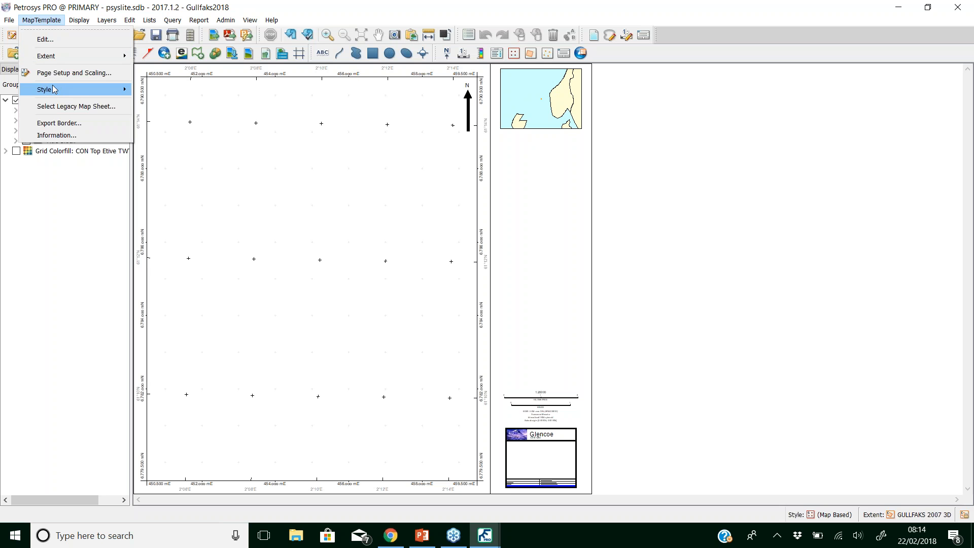
pyautogui.moveTo(55, 92)
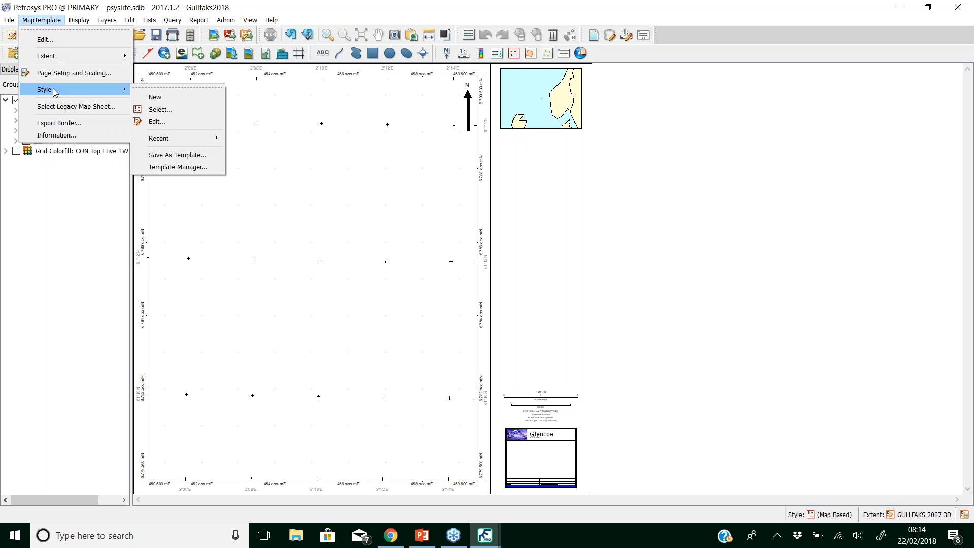
pyautogui.click(205, 158)
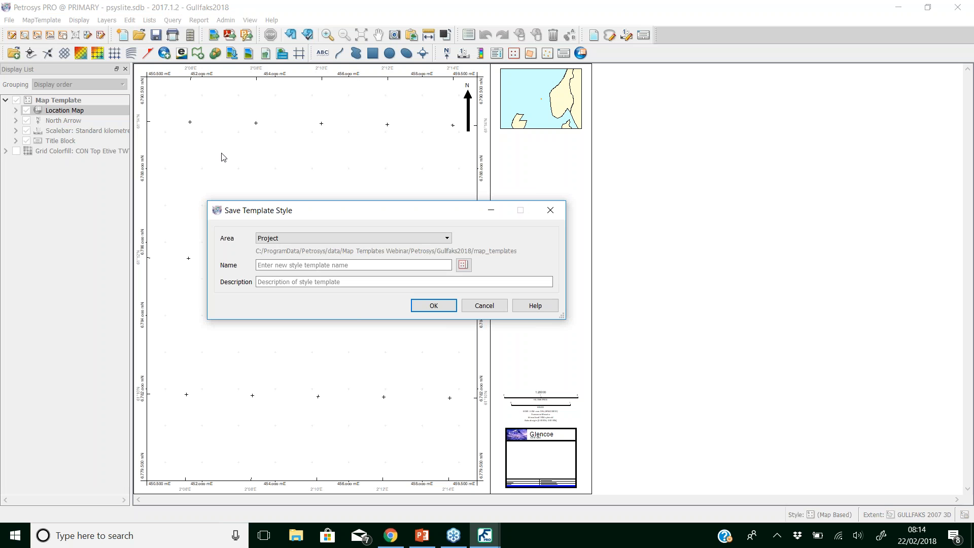
pyautogui.click(391, 237)
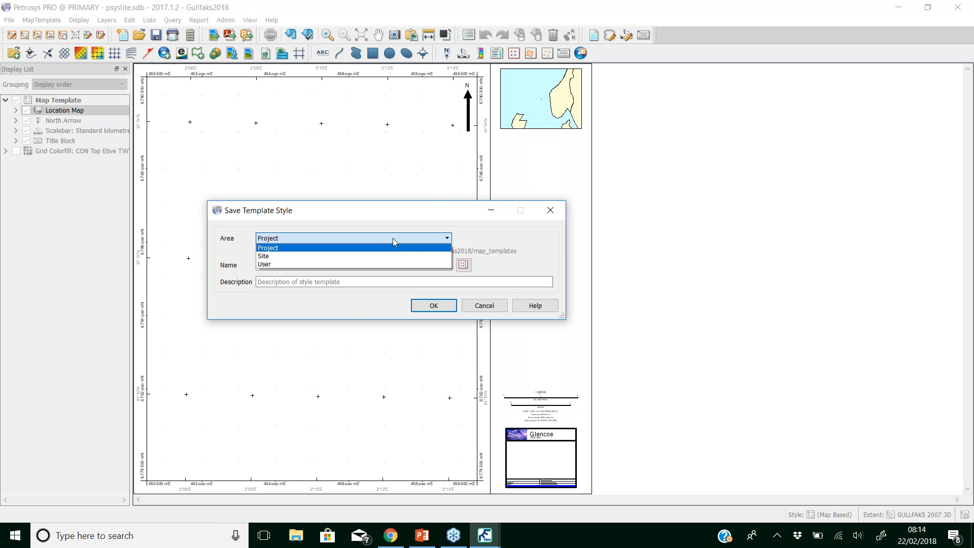
pyautogui.click(384, 257)
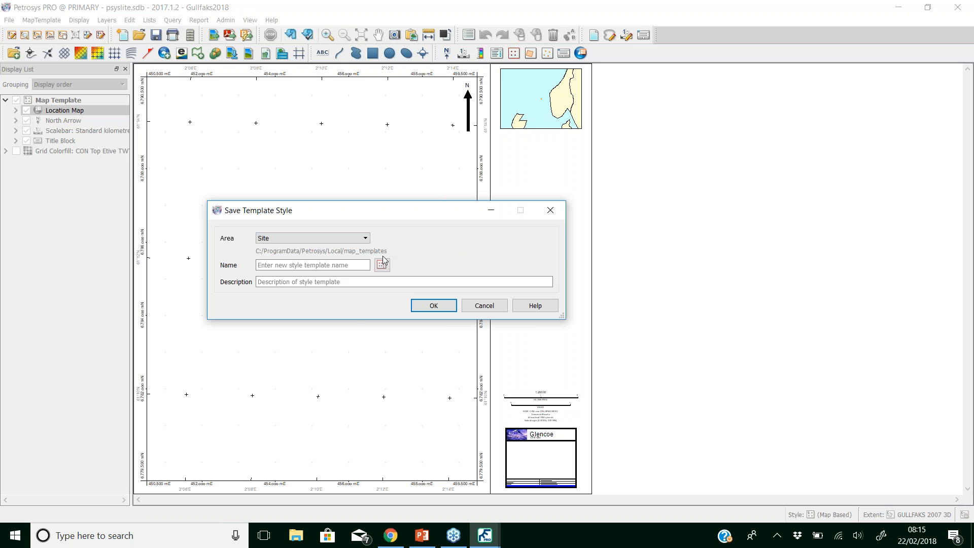
# Step: Name the style template "Company approved standard style" and describe it as "Style for all peer map reviews"
pyautogui.click(348, 265)
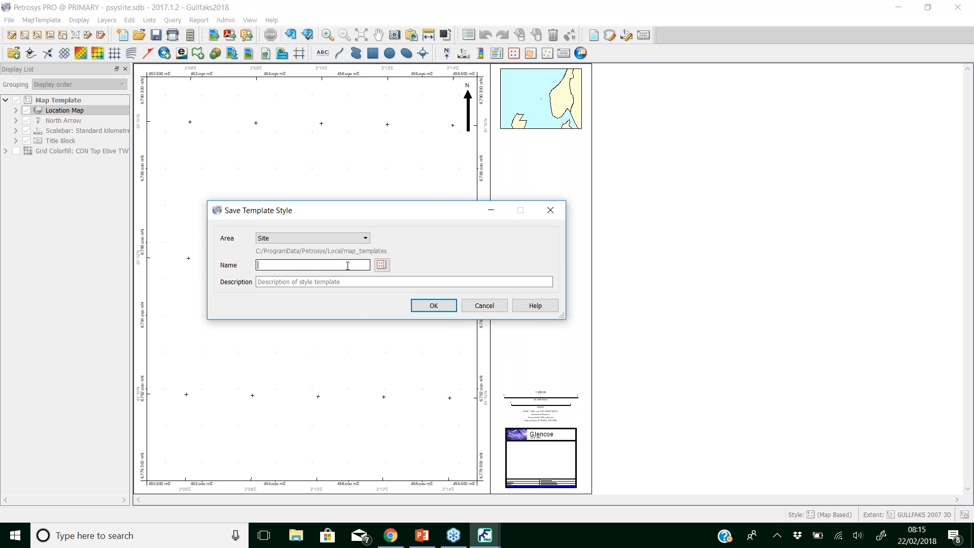
pyautogui.write('Company approved standard sty;e')
pyautogui.press('BackSpace')
pyautogui.press('BackSpace')
pyautogui.write('le')
pyautogui.click(342, 282)
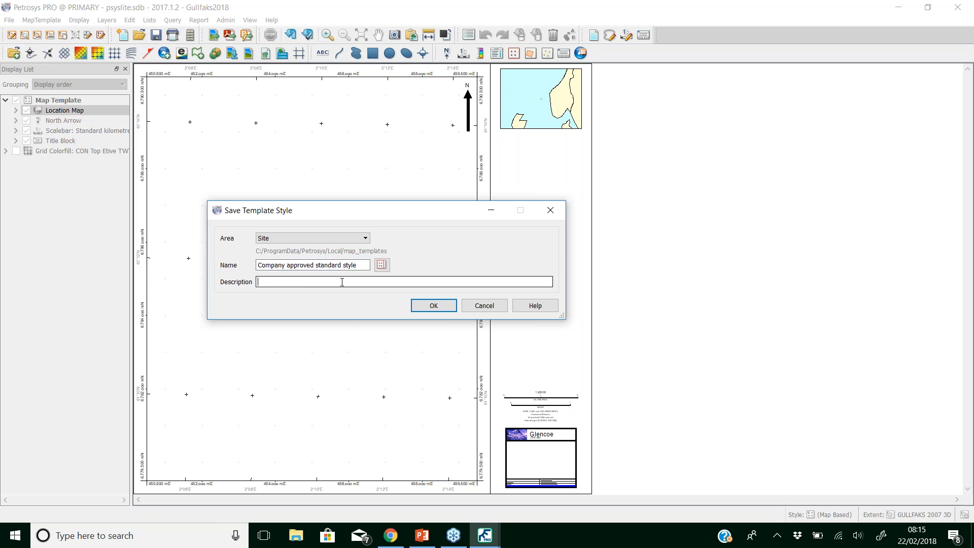
pyautogui.write('Style for all peer map reviews')
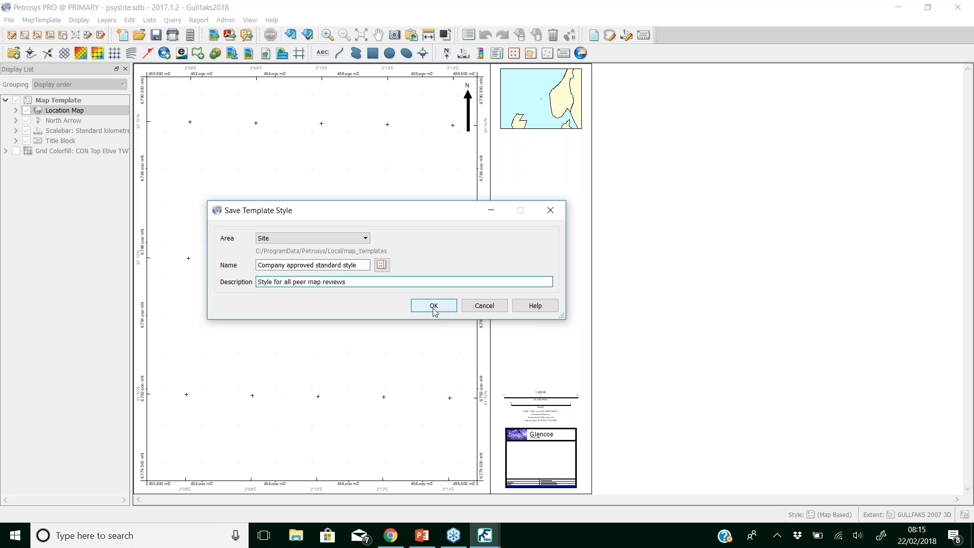
# Step: Check the User area's storage path, return the area to Site and save the style template
pyautogui.click(330, 238)
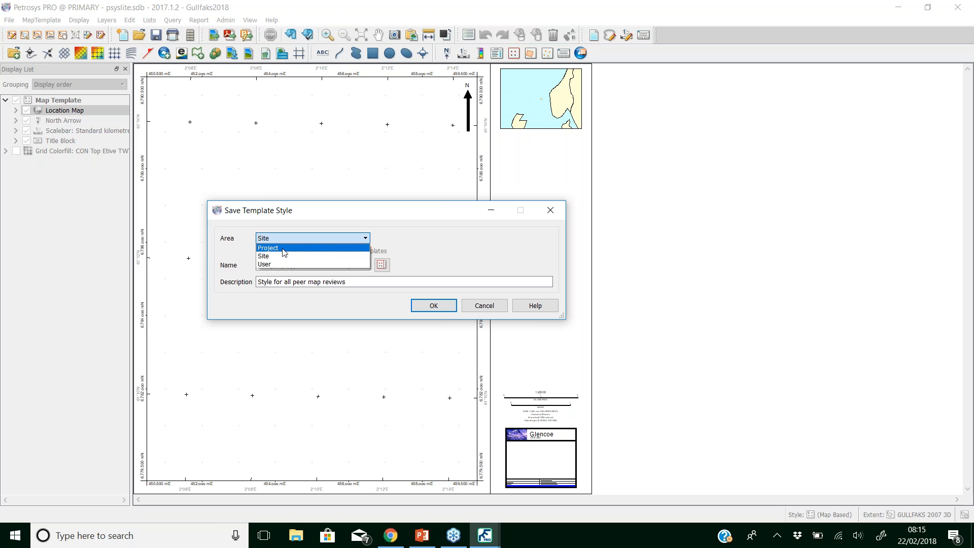
pyautogui.click(283, 264)
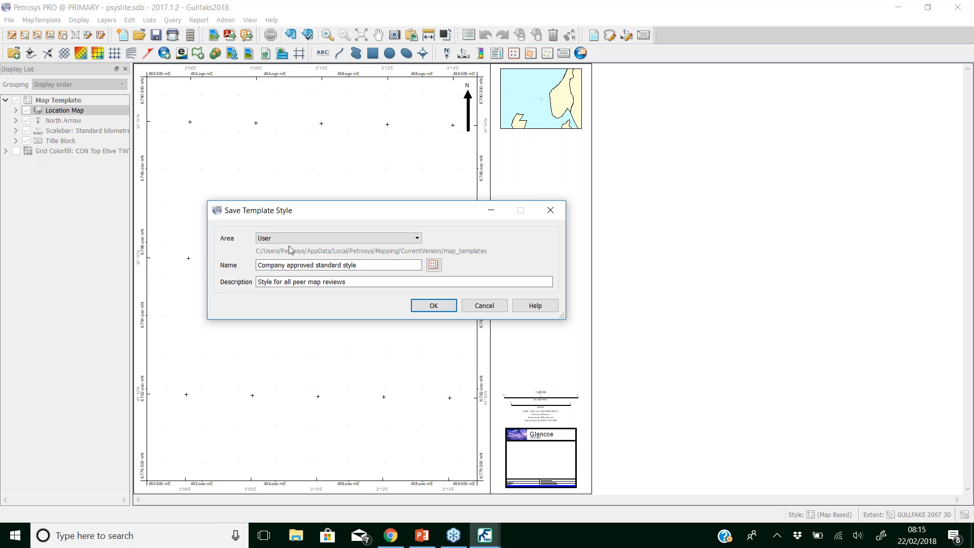
pyautogui.click(373, 239)
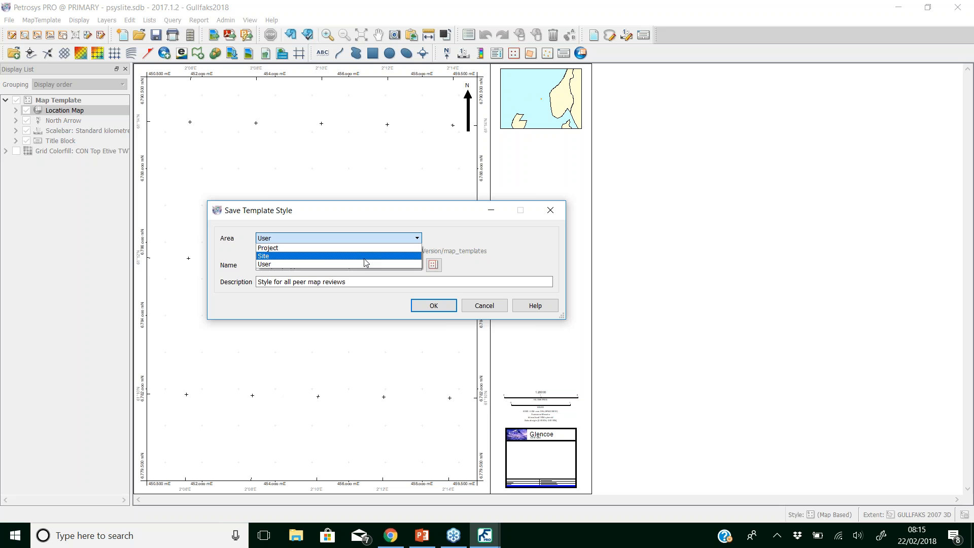
pyautogui.click(366, 261)
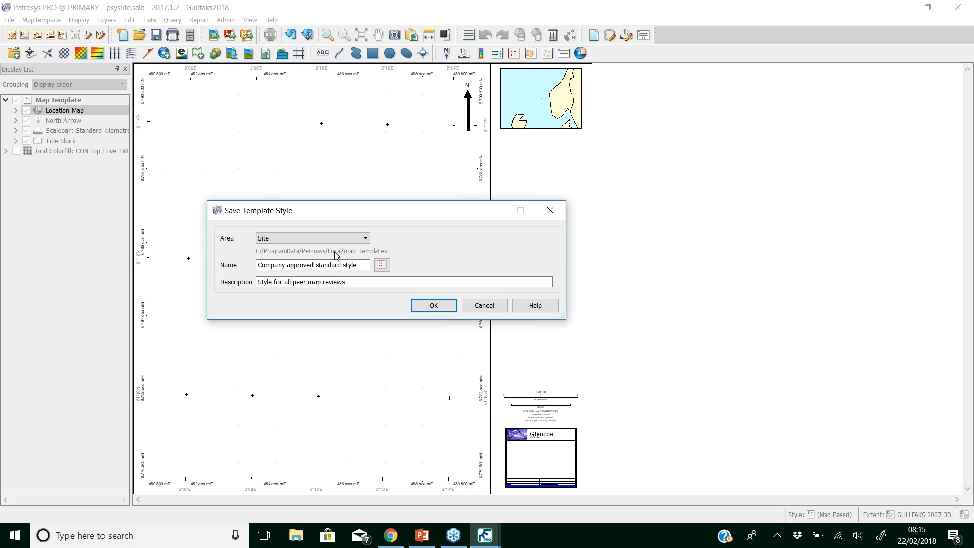
pyautogui.click(422, 304)
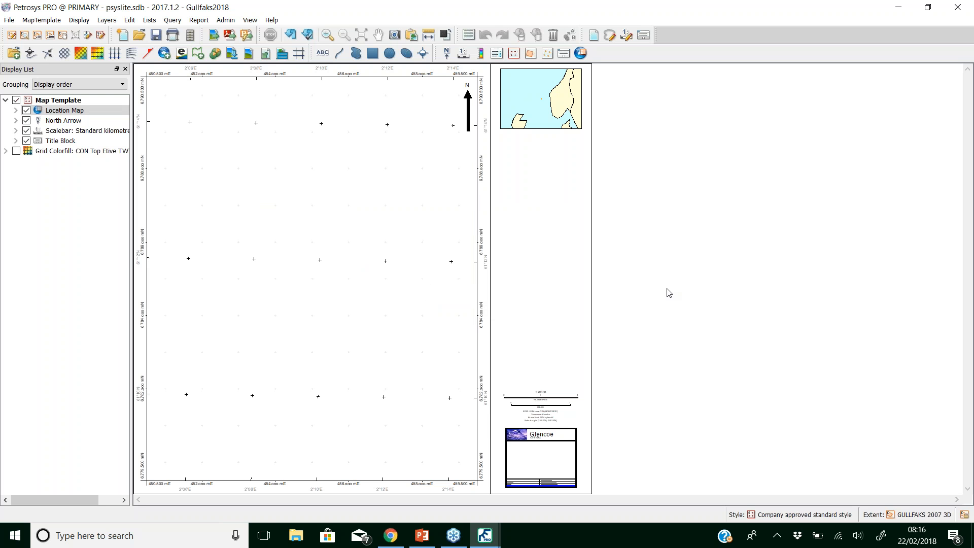
# Step: List the available style templates by location with legacy map sheets hidden, and apply Company approved standard style
pyautogui.click(784, 514)
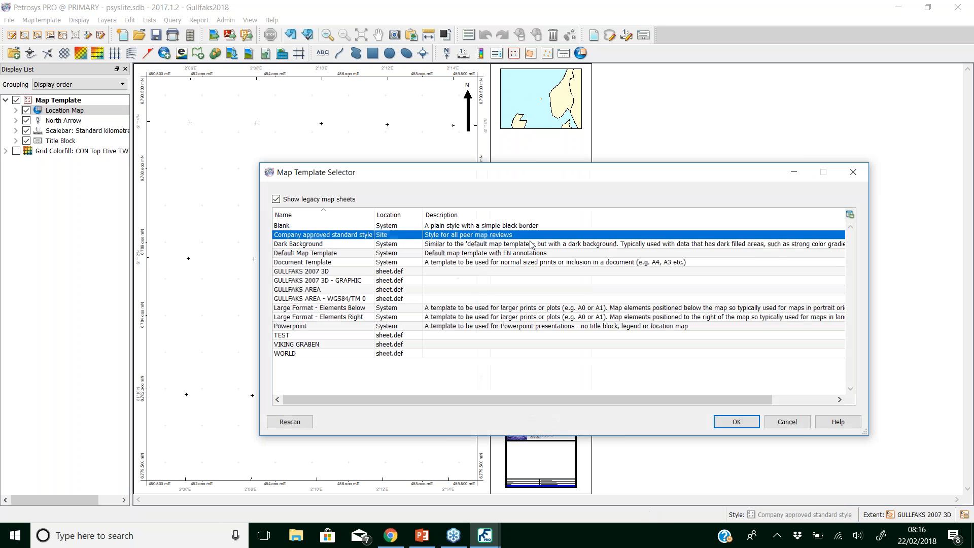
pyautogui.click(389, 215)
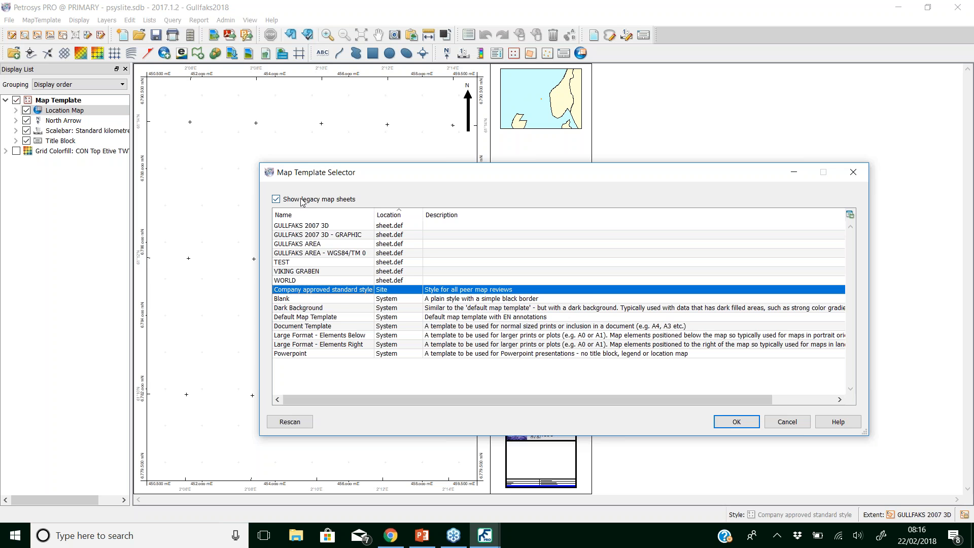
pyautogui.click(276, 199)
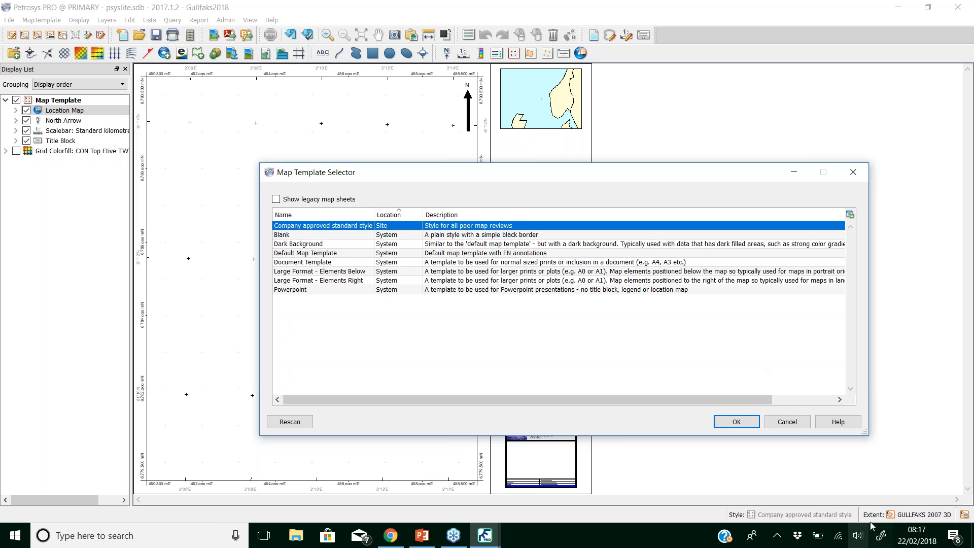
pyautogui.click(736, 421)
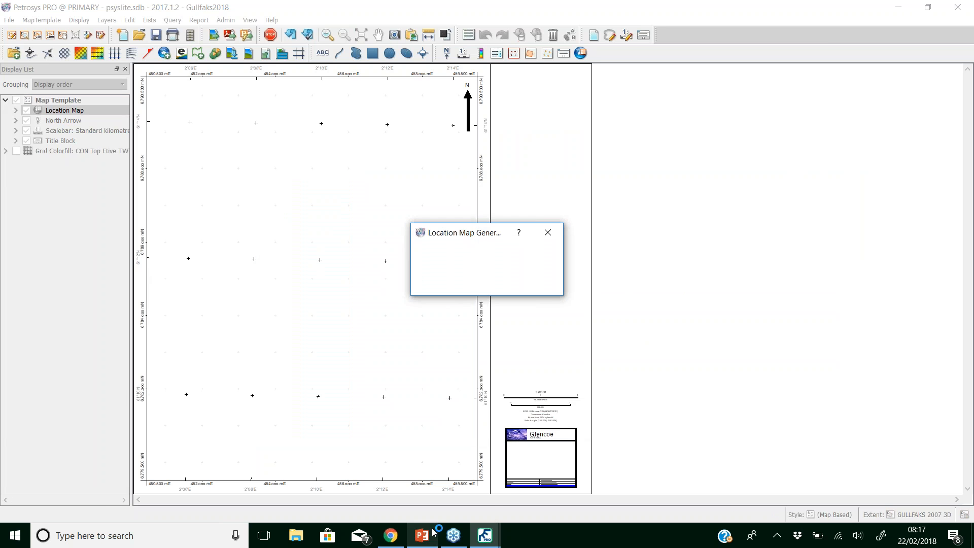
# Step: Switch to the PowerPoint presentation, start the slide show from the DEMO slide and advance to the Guru Access highlight on the closing slide
pyautogui.click(425, 536)
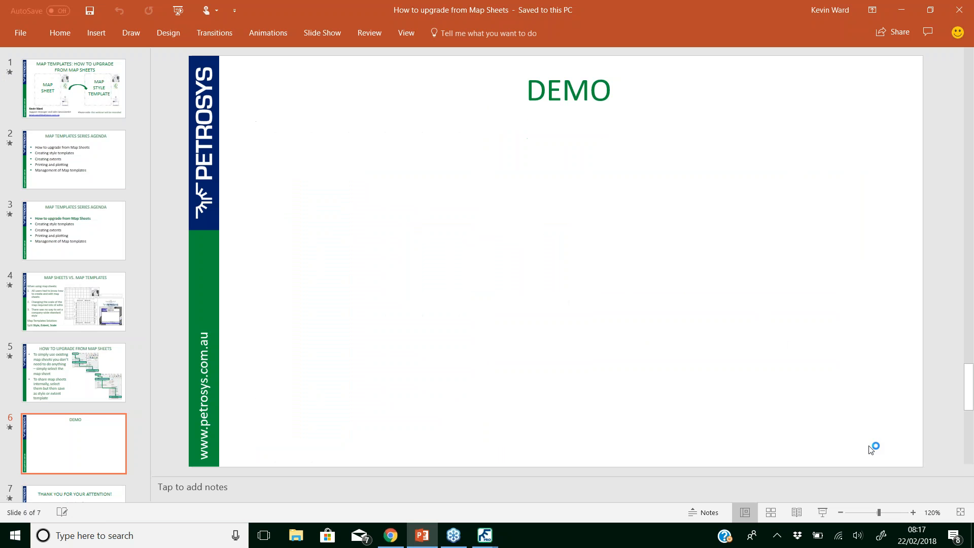
pyautogui.click(829, 513)
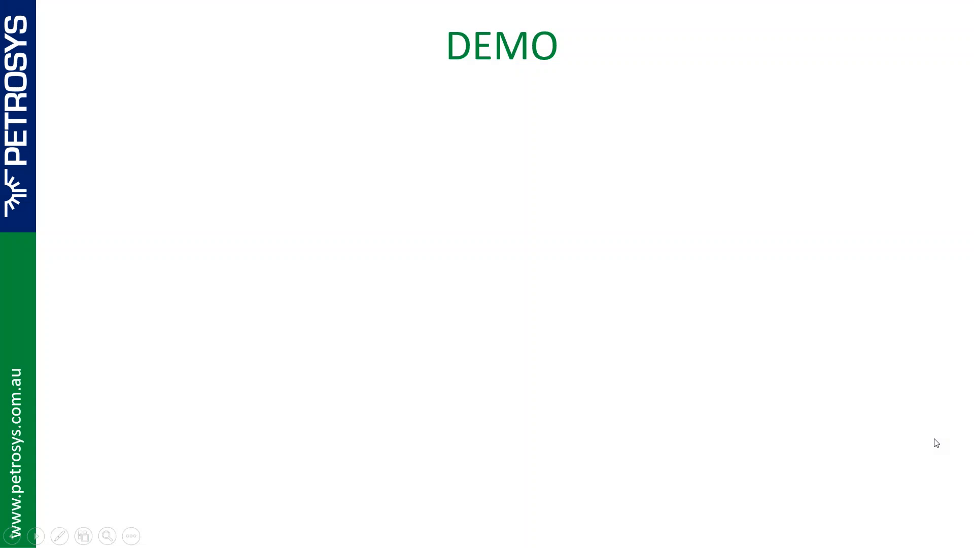
pyautogui.click(935, 443)
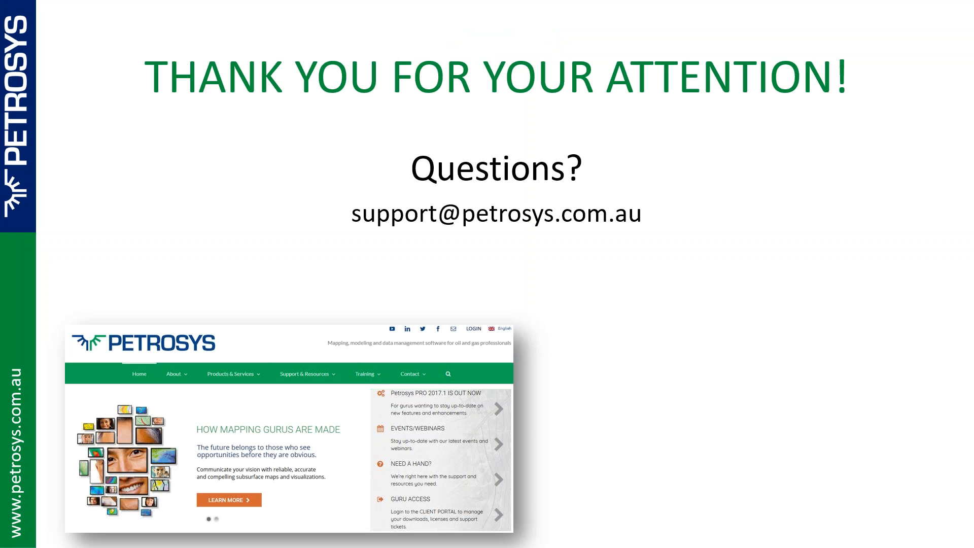
pyautogui.press('Right')
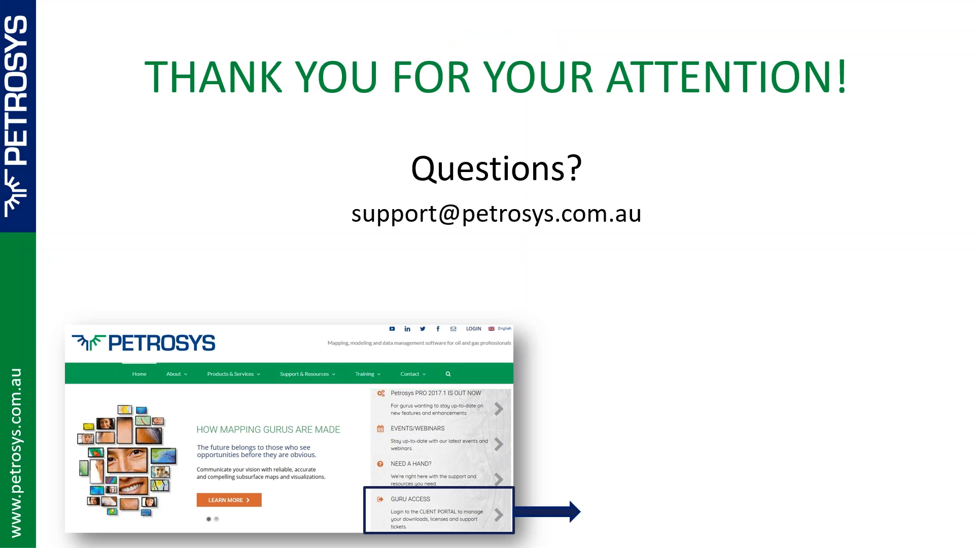